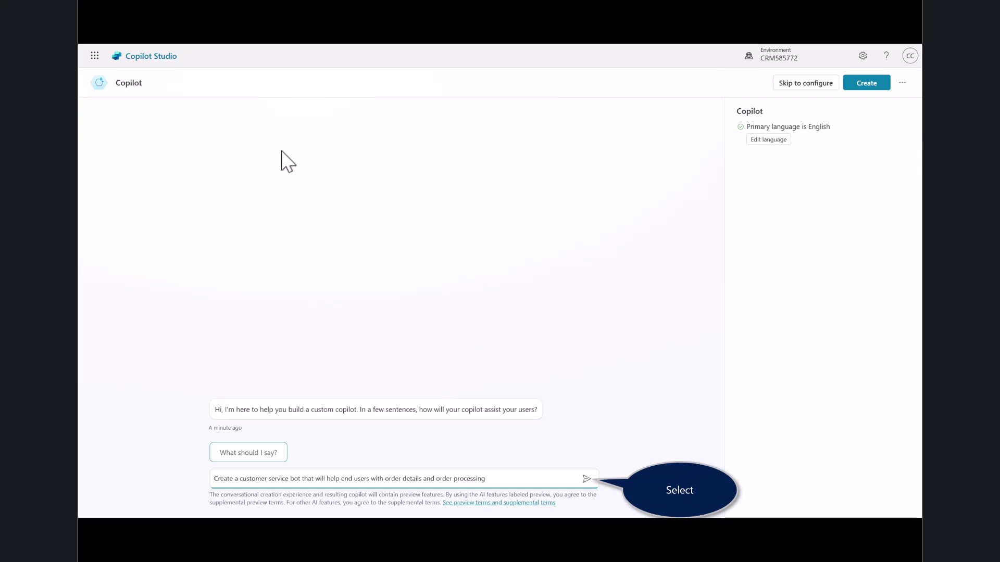
Step: Submit the customer service bot's order details and processing purpose, and give the instruction "Use a professional and friendly tone"
key("Return")
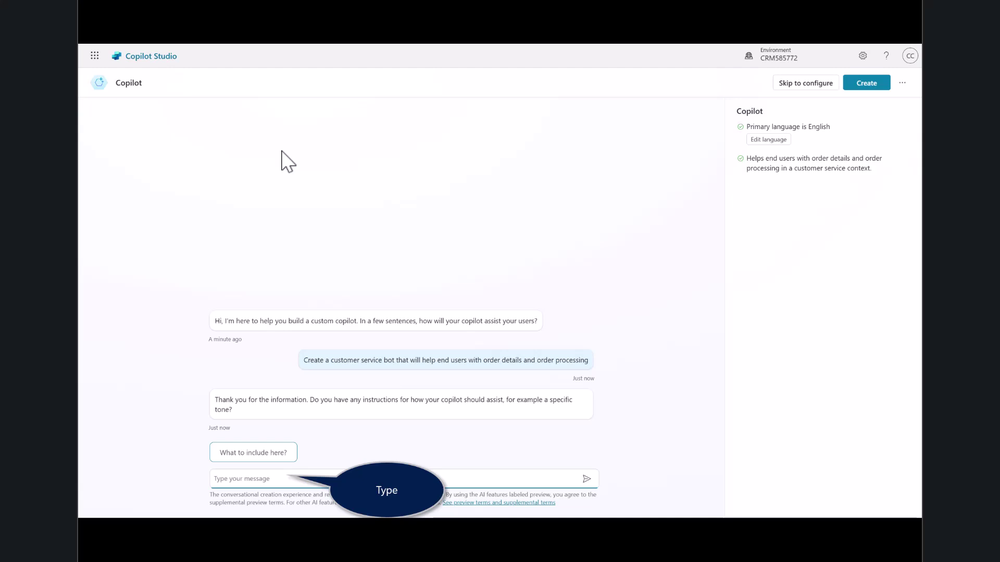
type("Use a professional and friendly tone")
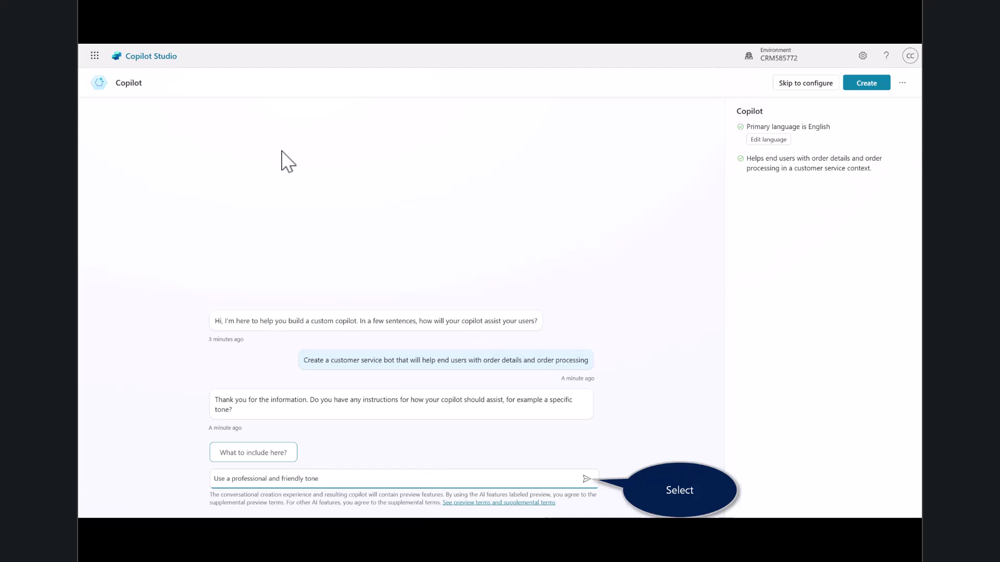
key("Return")
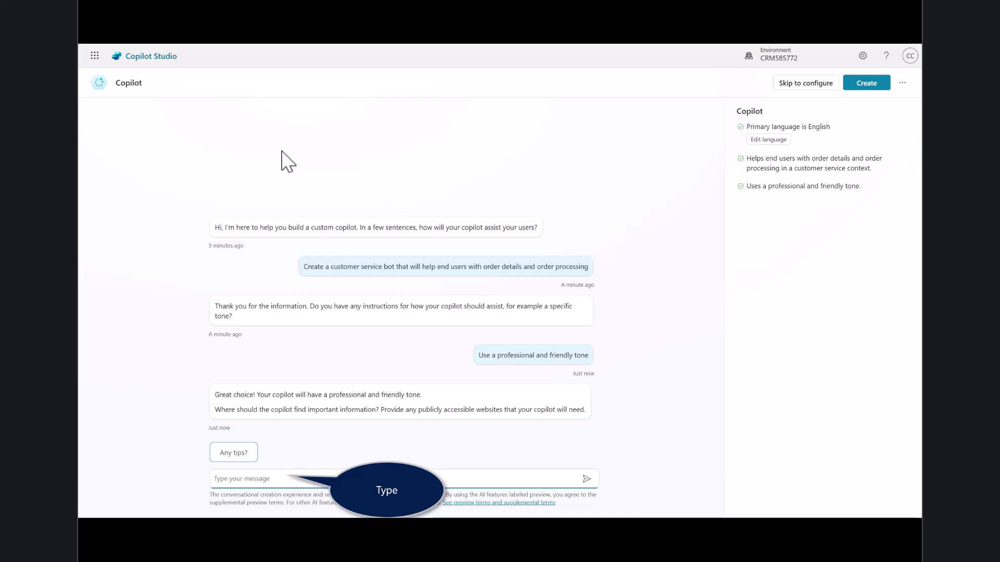
Step: Answer "None" for publicly accessible websites and "Financial information" for the topics the copilot shouldn't discuss
type("None")
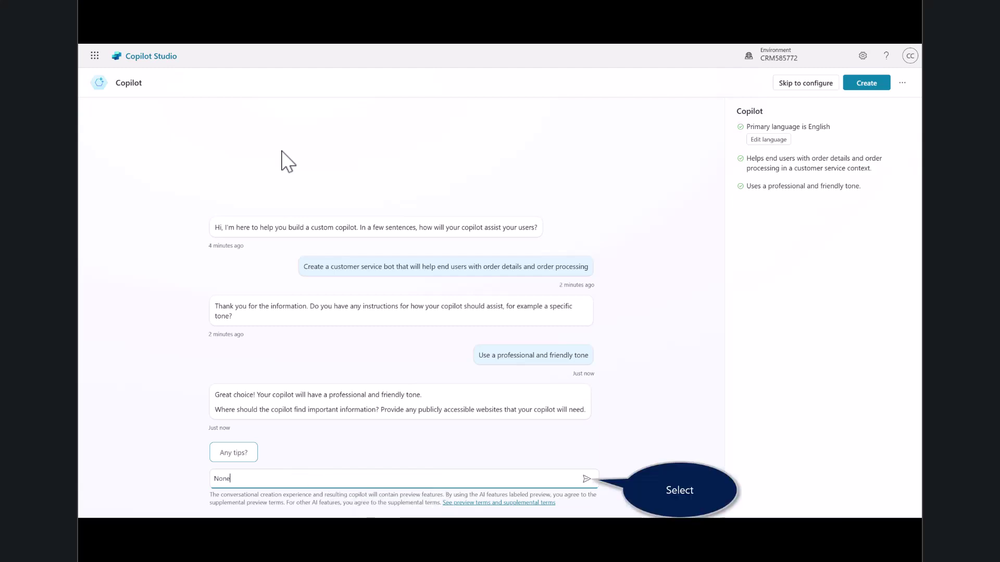
key("Return")
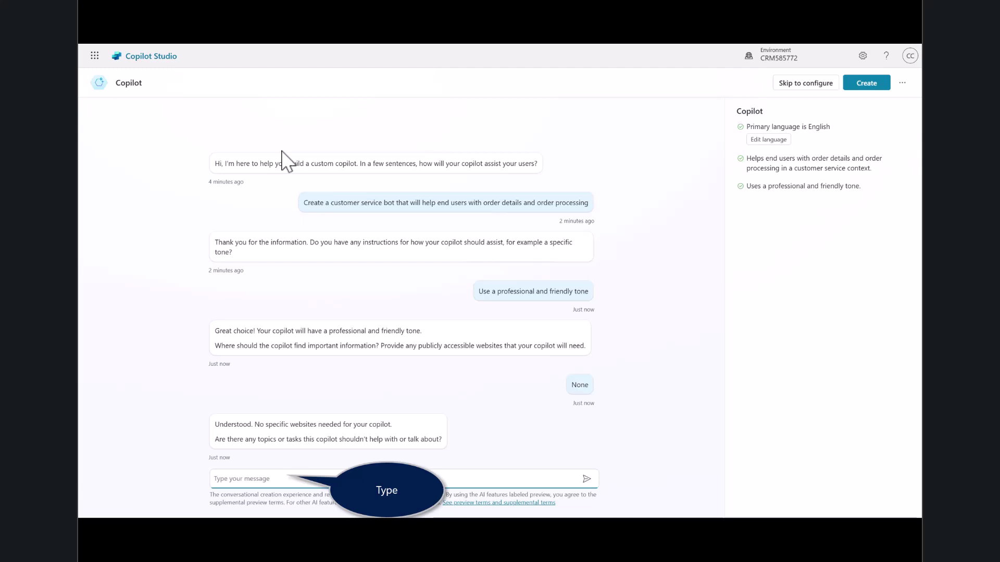
type("Financial information")
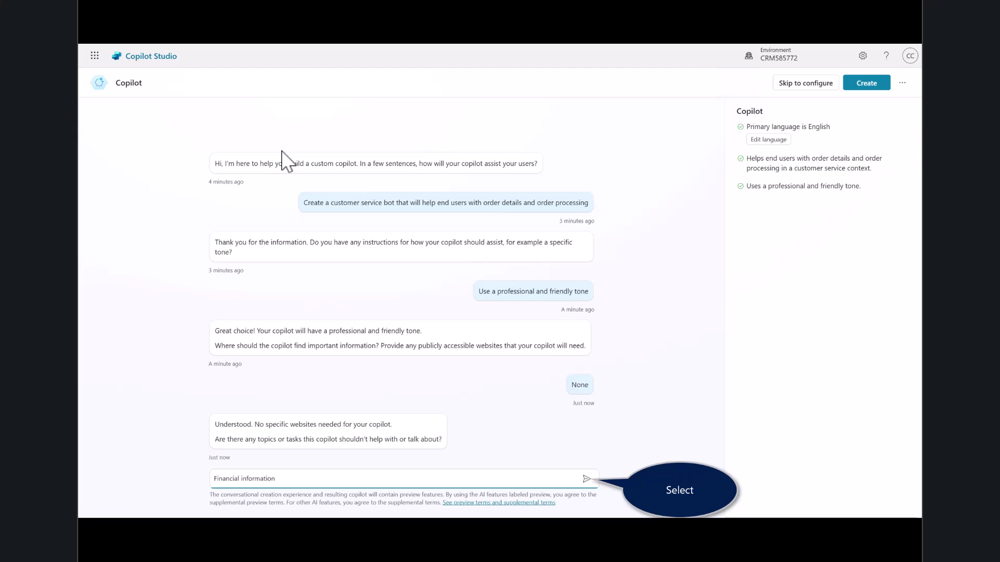
key("Return")
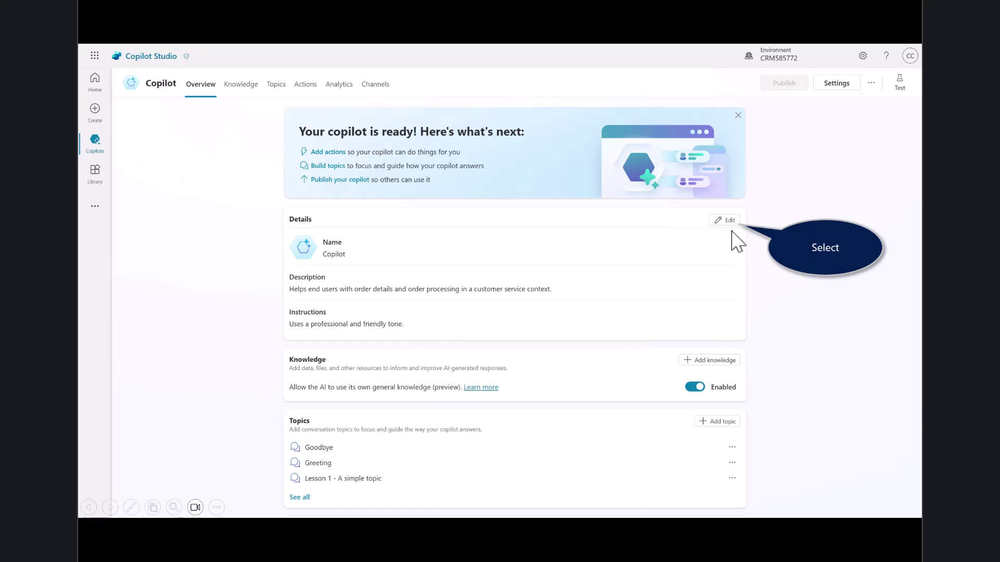
Step: Rename the copilot to "Customer Service Copilot" in its details and save the change
left_click(725, 221)
left_click(339, 263)
key("ctrl+a")
type("Customer Service Copilot")
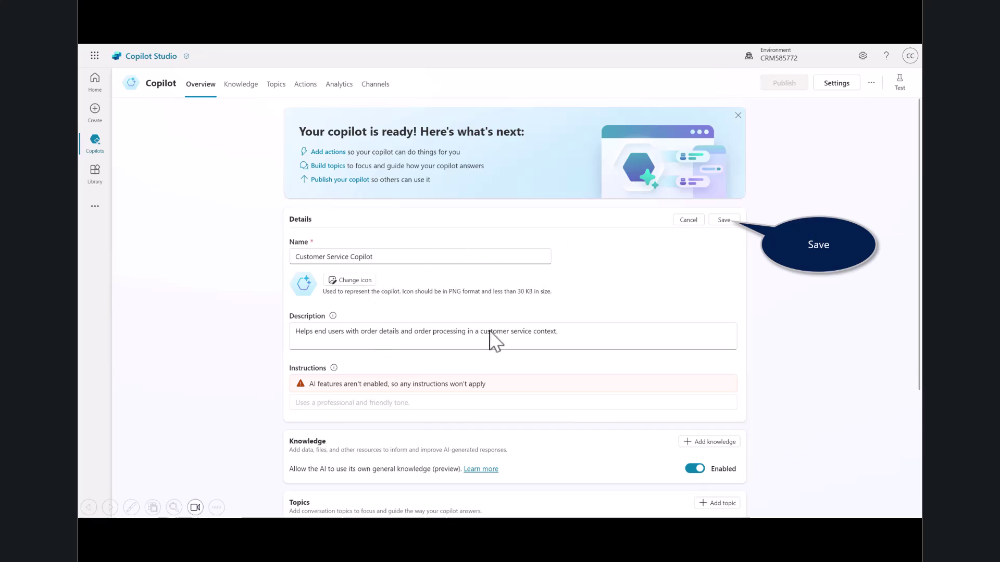
left_click(723, 221)
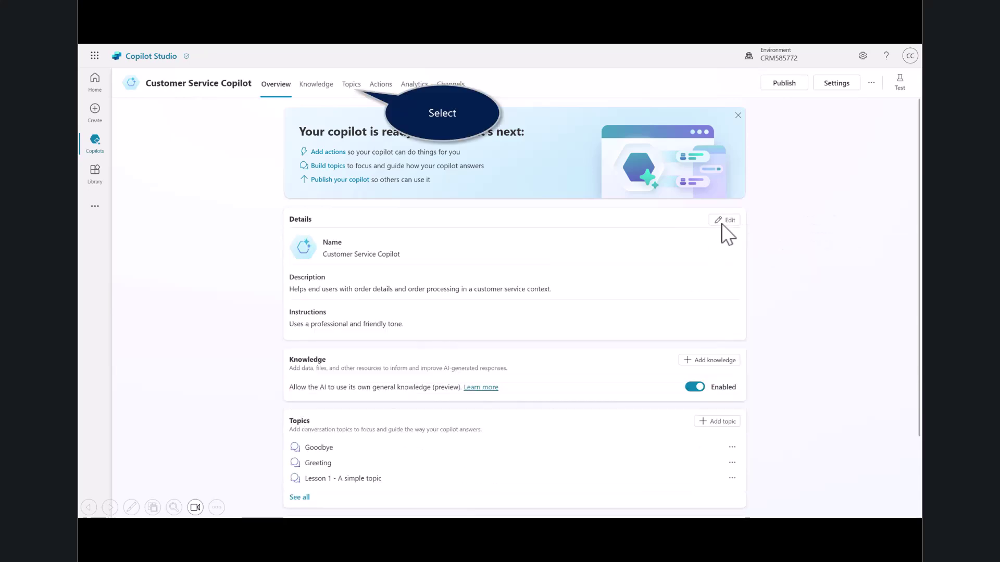
Step: Look through the copilot's custom topics and its channels
left_click(352, 86)
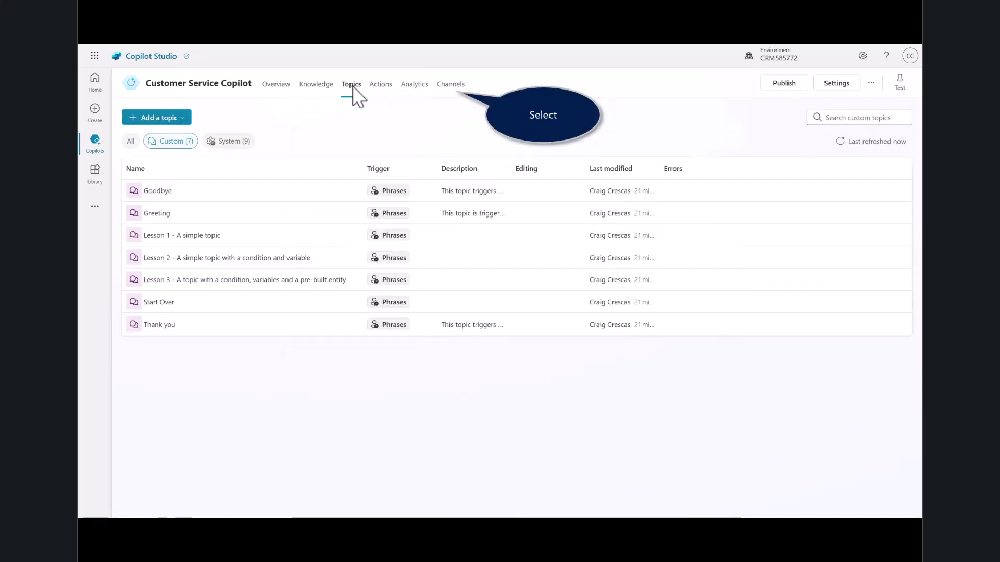
left_click(446, 92)
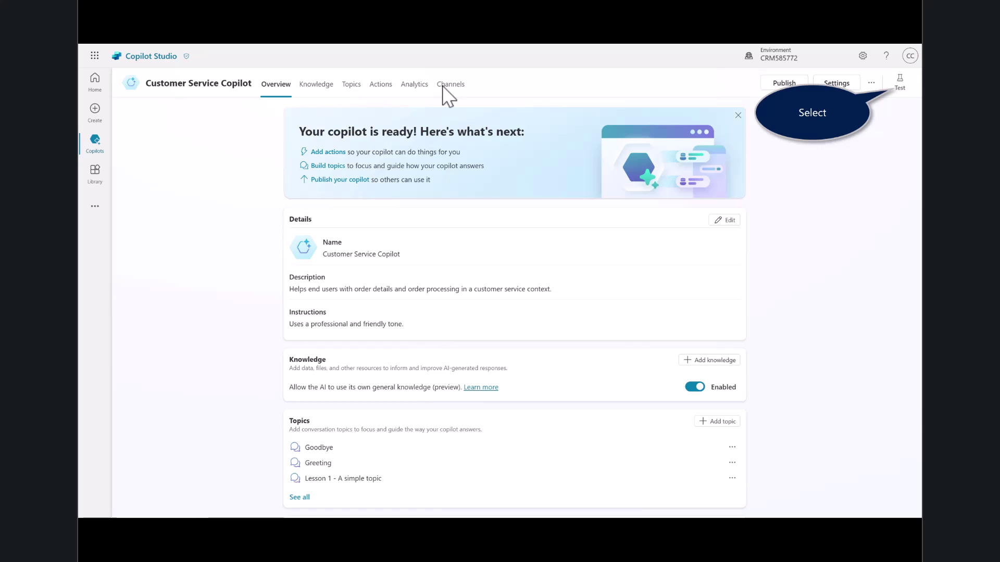
Step: Open the copilot's test chat and enable Track between topics
left_click(480, 5)
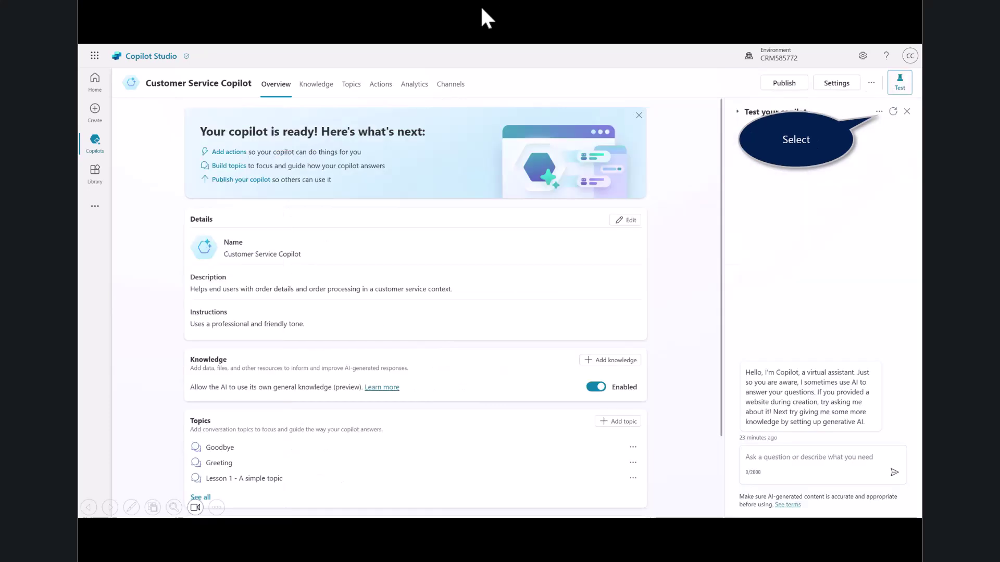
left_click(879, 112)
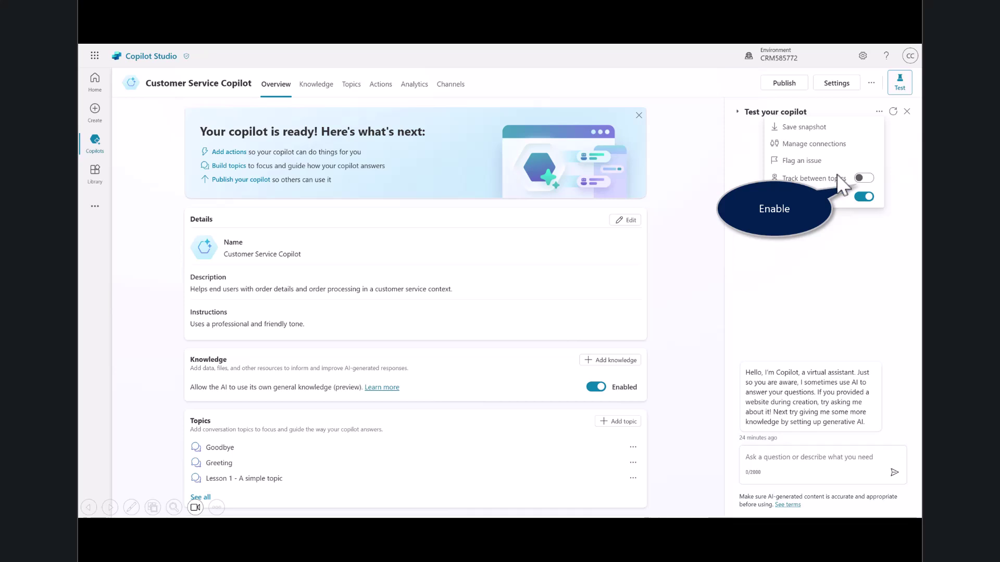
left_click(863, 178)
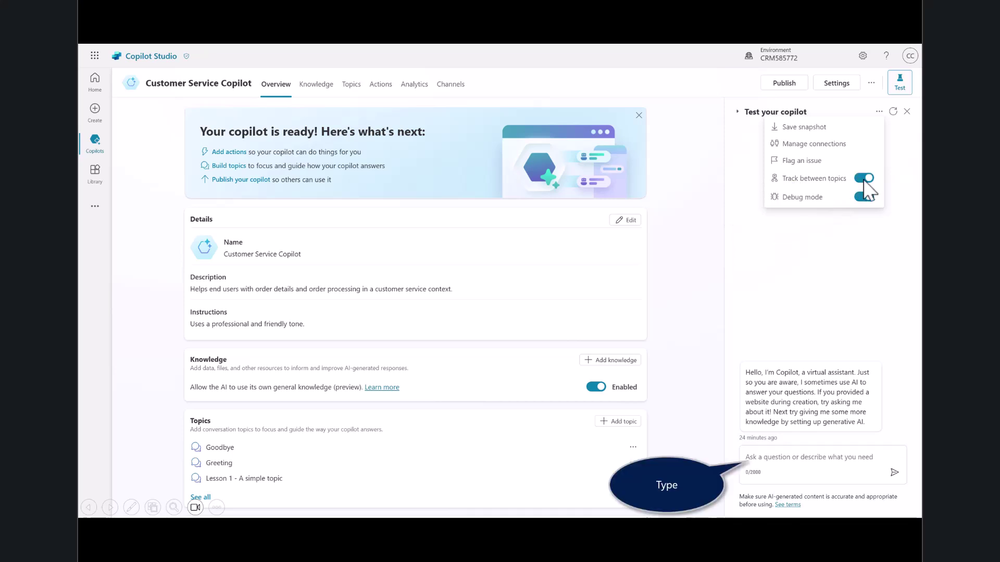
Step: Test the copilot with the messages "Hello" and "Stores near me", answer with the Redmond location, and close the test chat
left_click(758, 465)
type("Hello")
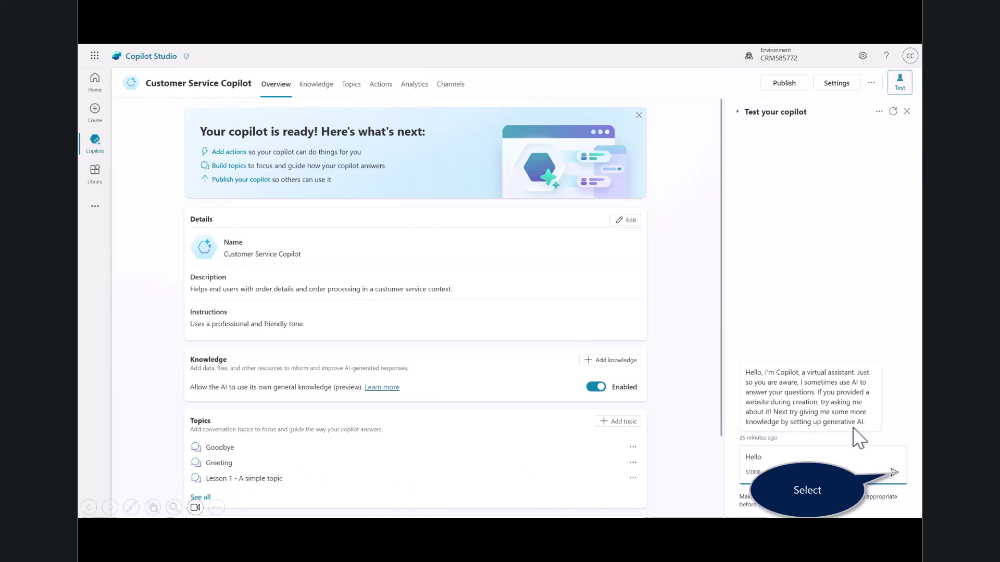
key("Return")
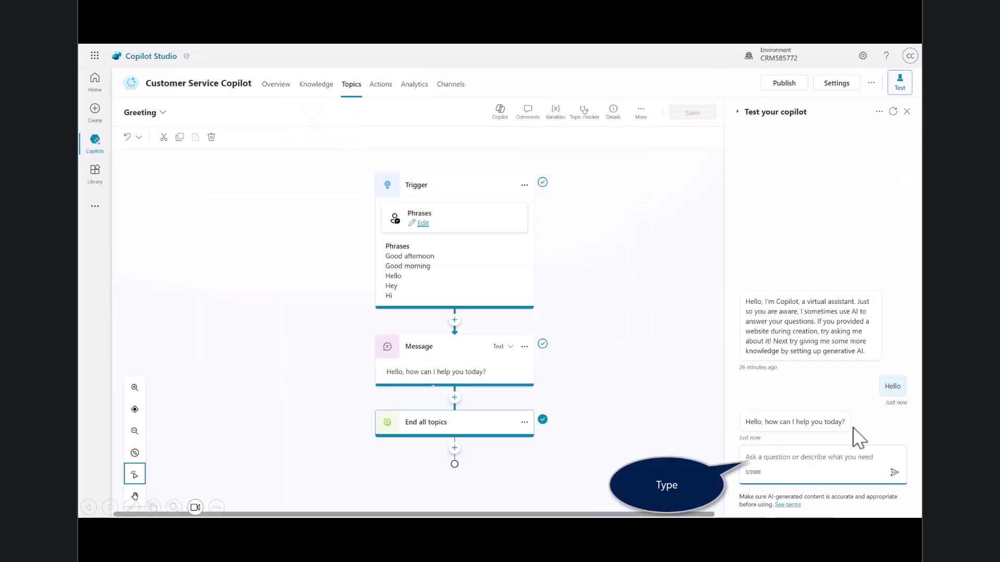
type("Stores near me")
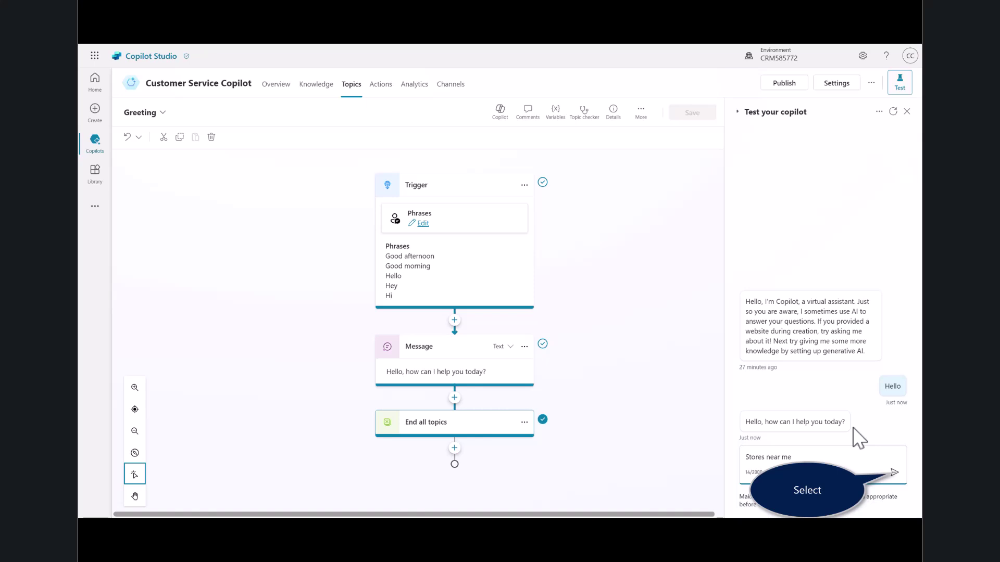
key("Return")
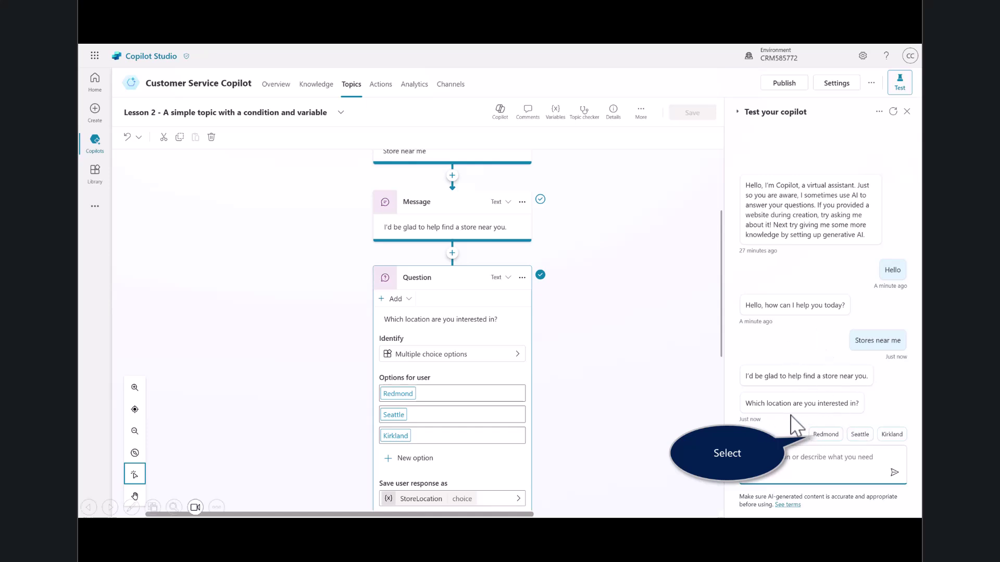
left_click(825, 434)
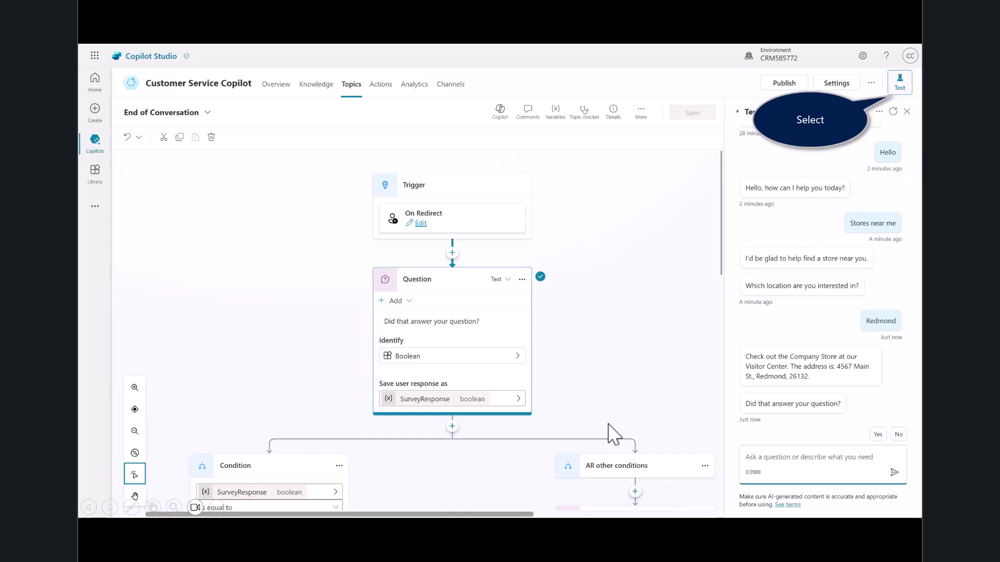
left_click(902, 94)
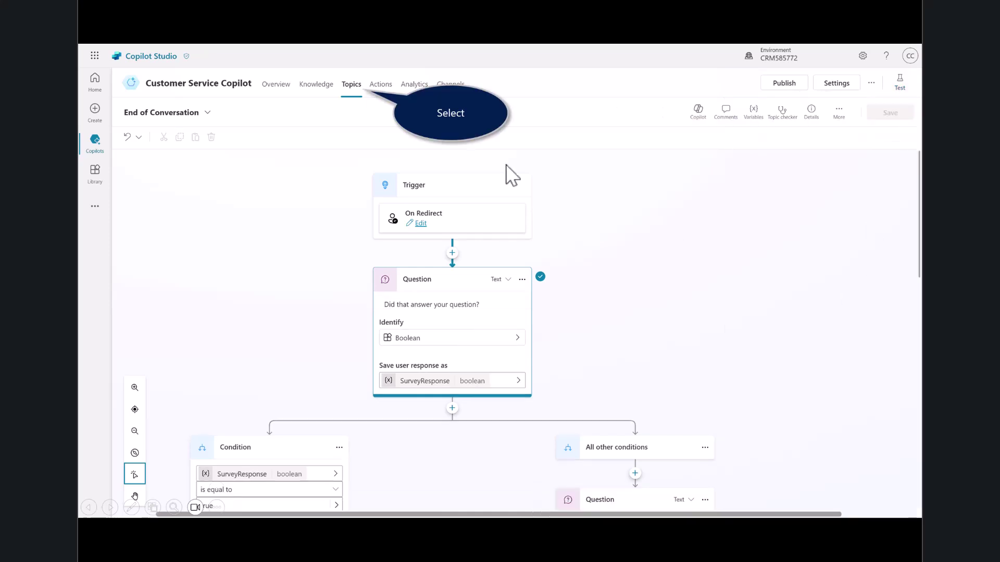
Step: Make a copy of the topic "Lesson 2 - A simple topic with a condition and variable" and rename it "Get store locations"
left_click(352, 86)
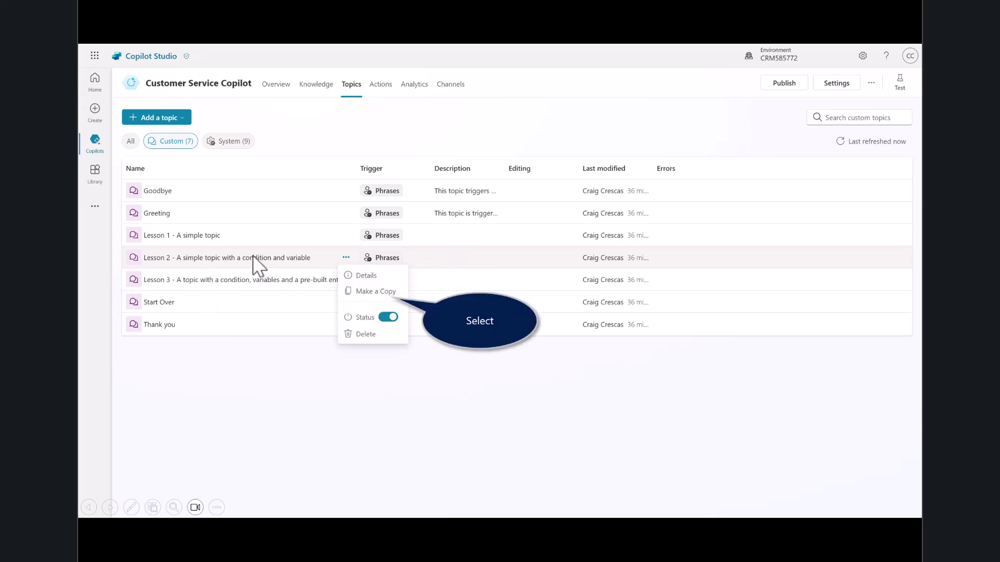
left_click(366, 292)
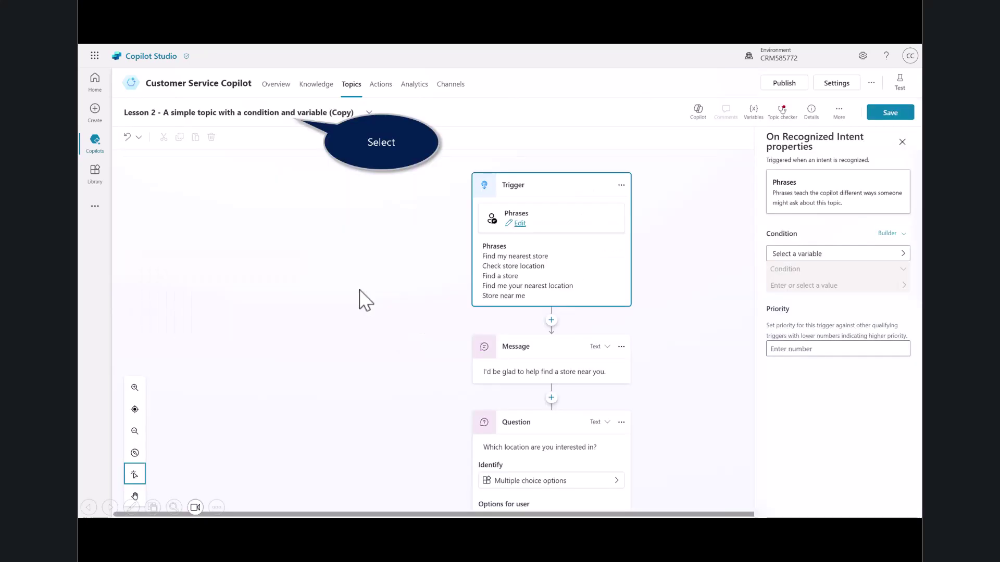
left_click(225, 114)
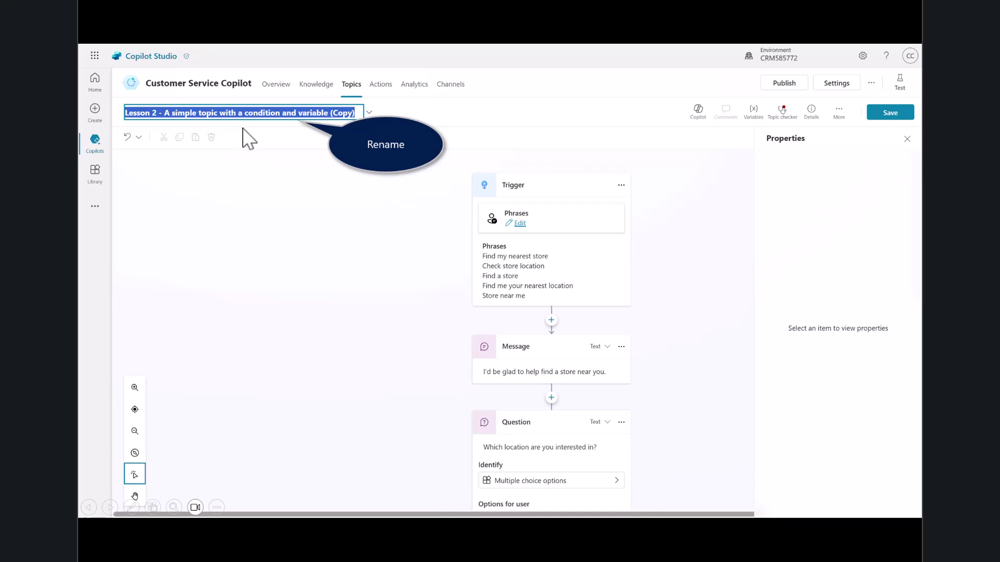
type("Get store locations")
key("Return")
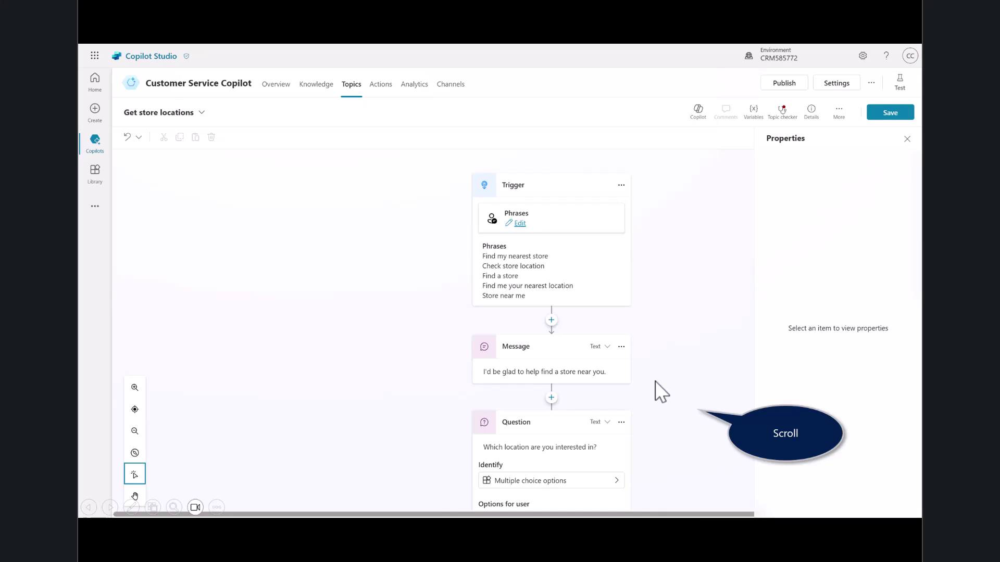
Step: Set the three StoreLocation conditions to equal Redmond, Seattle and Kirkland respectively
scroll(662, 391, "down", 6)
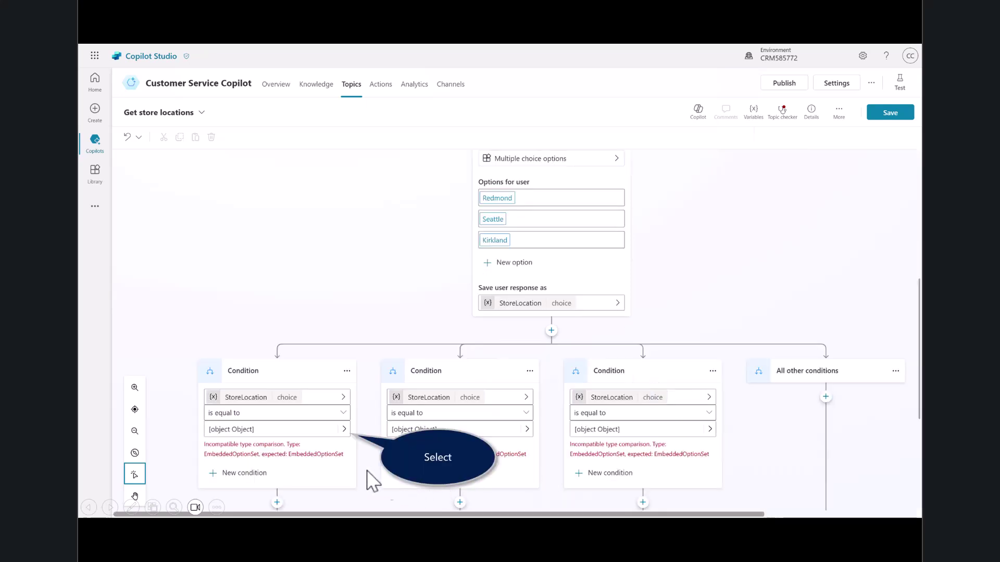
left_click(333, 434)
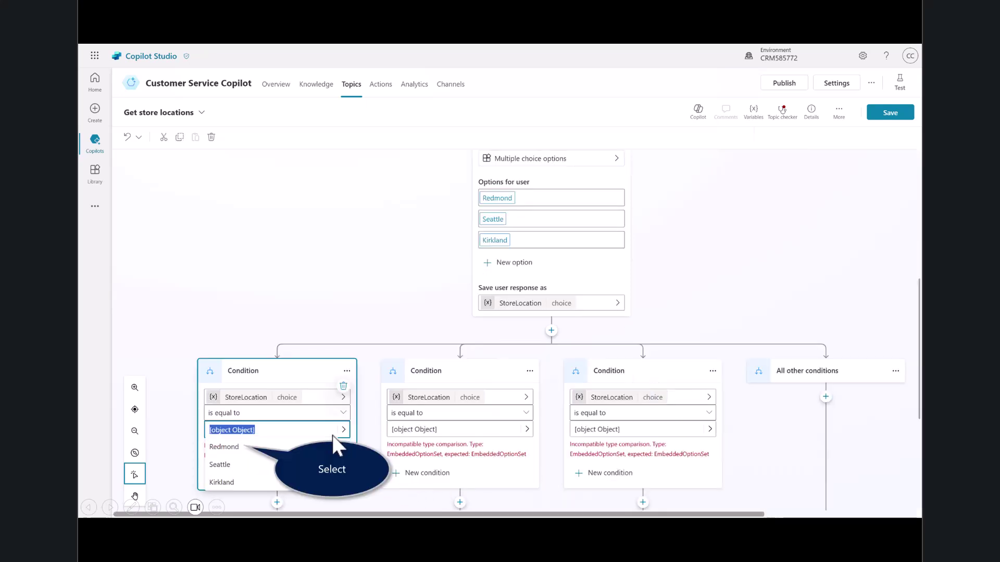
left_click(224, 447)
left_click(444, 432)
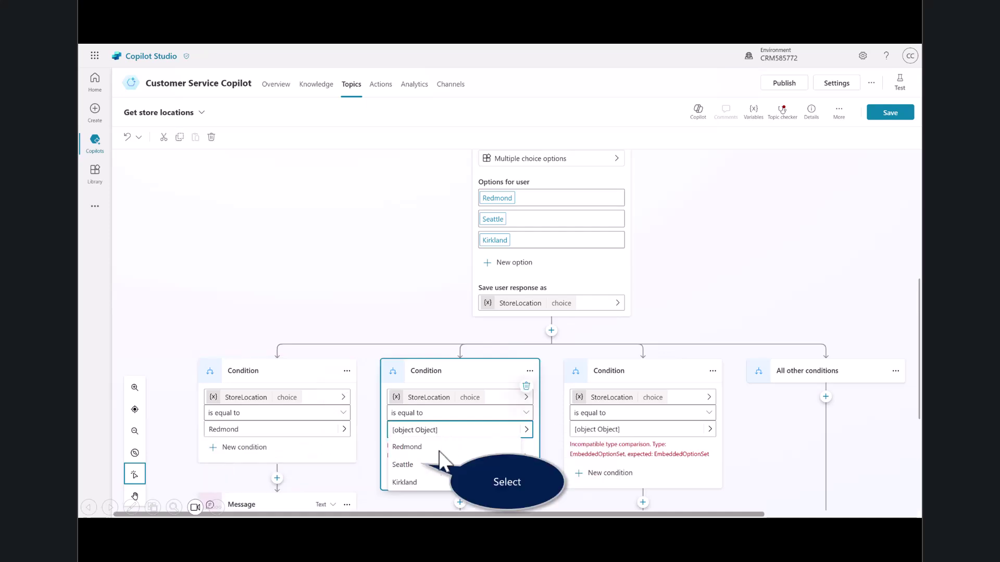
left_click(411, 465)
left_click(615, 431)
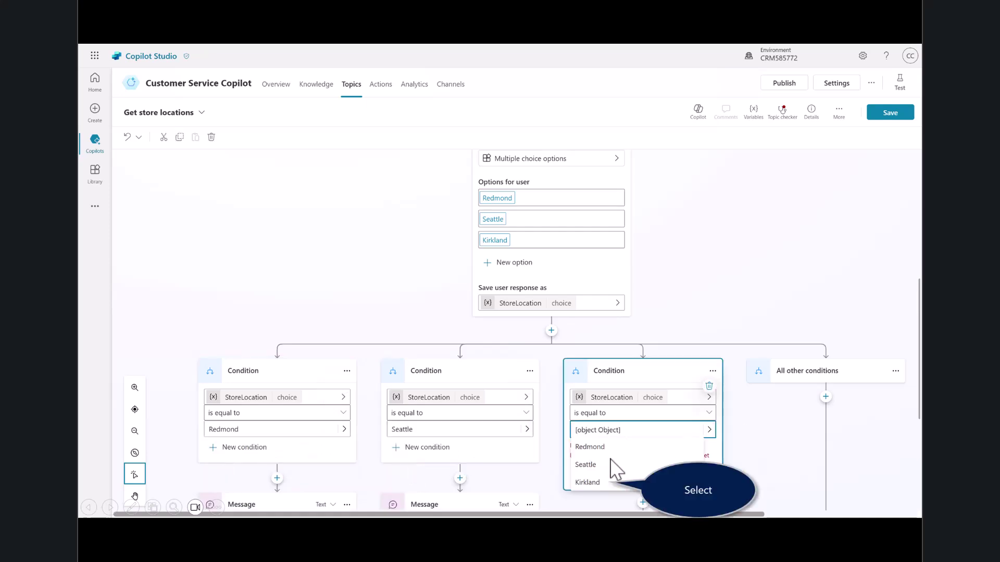
left_click(603, 483)
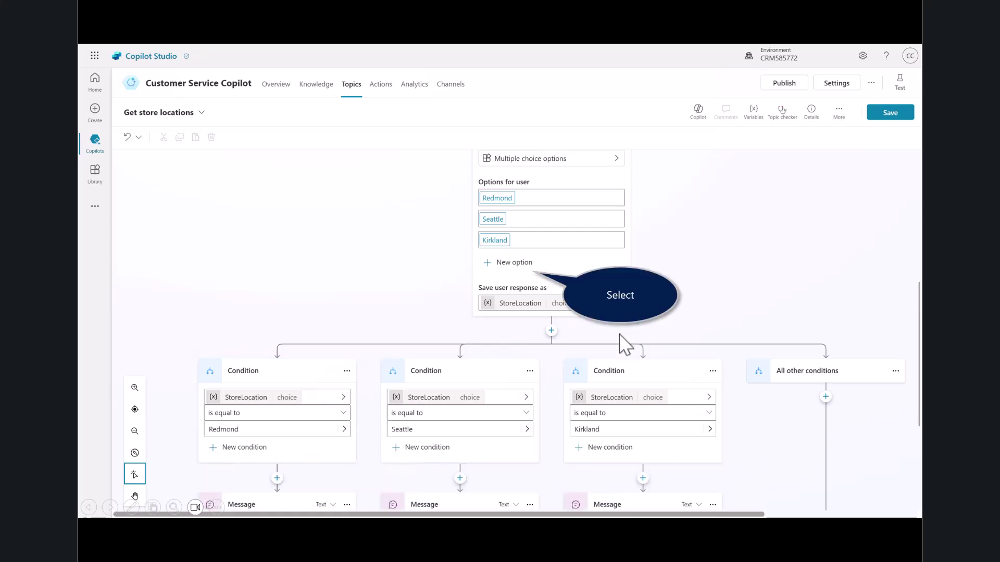
Step: Add the option "Bellevue" to the multiple-choice store location question
left_click(514, 263)
left_click(515, 342)
type("Bellevue")
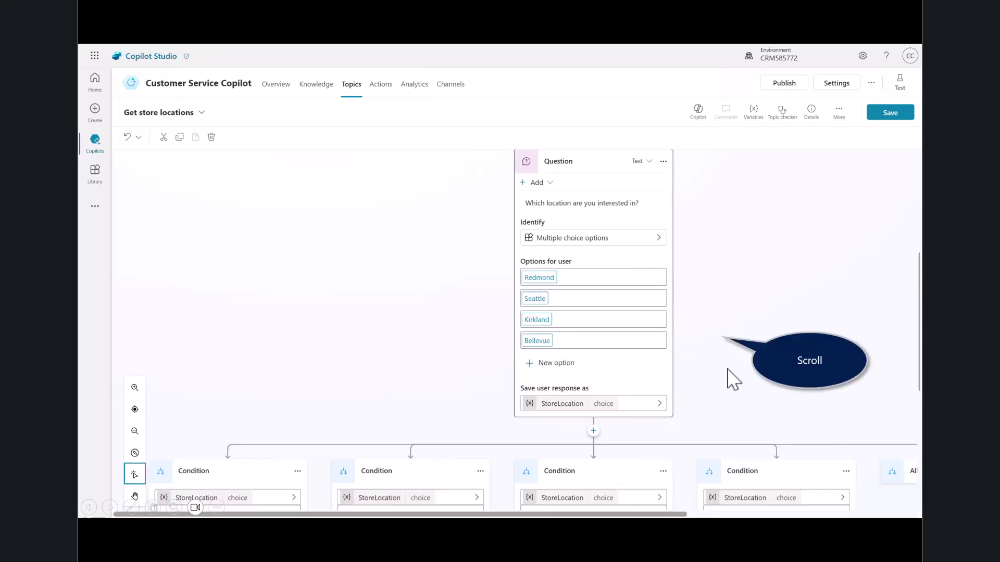
Step: Add a message under the Bellevue condition giving the Bellevue store's street address, and save the topic
scroll(726, 374, "down", 2)
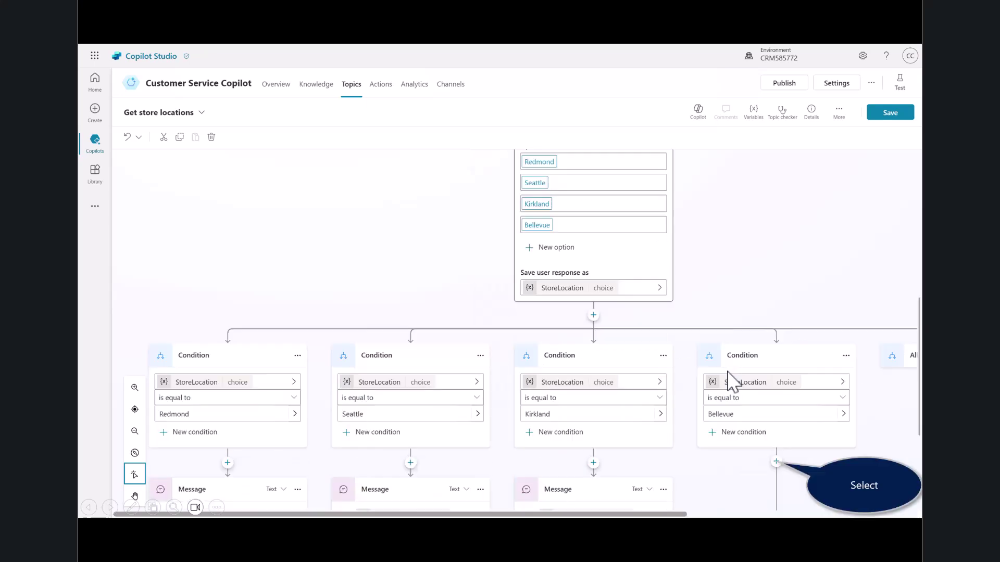
left_click(776, 462)
left_click(770, 499)
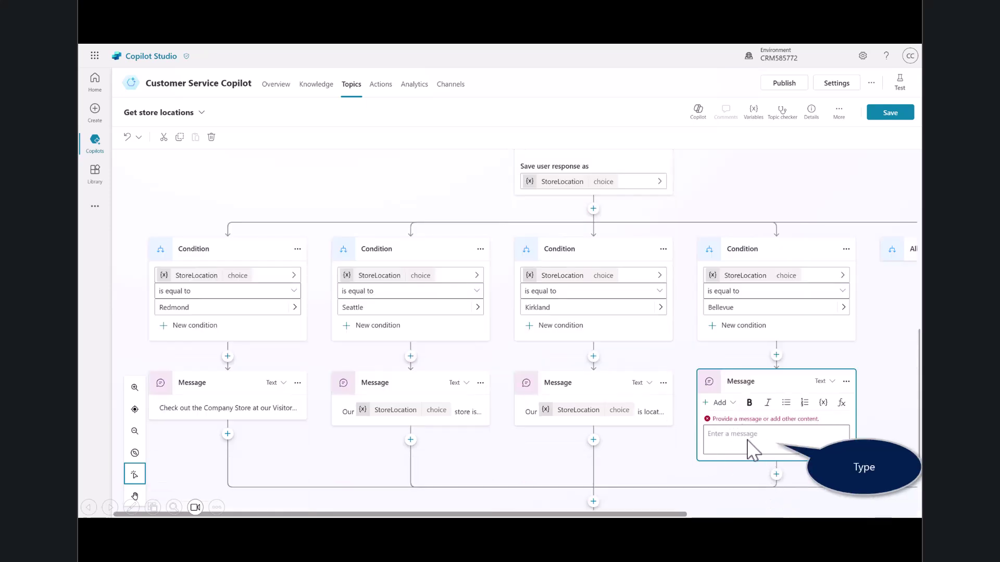
type("Our Bellevue store is at 1234 Bellevue Way, Bellevue, WA 98123")
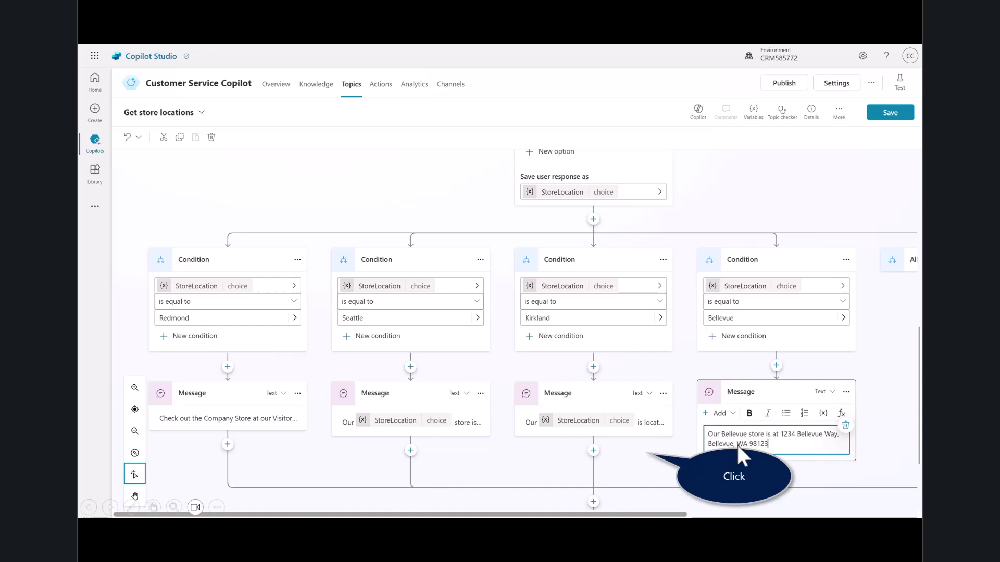
left_click(636, 479)
left_click(895, 114)
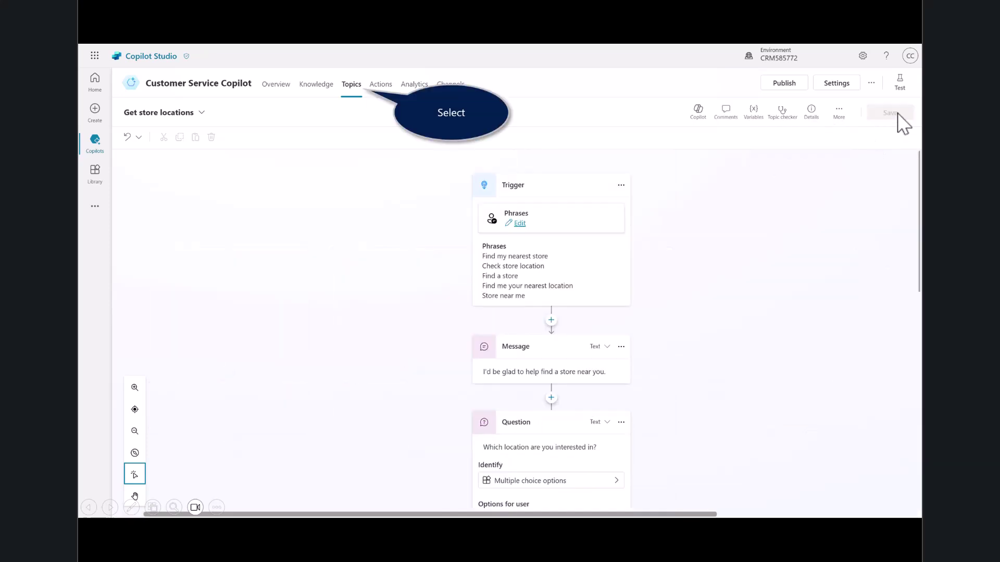
Step: Disable the topic "Lesson 2 - A simple topic with a condition and variable" and check the status of the "Get store locations" topic
left_click(351, 87)
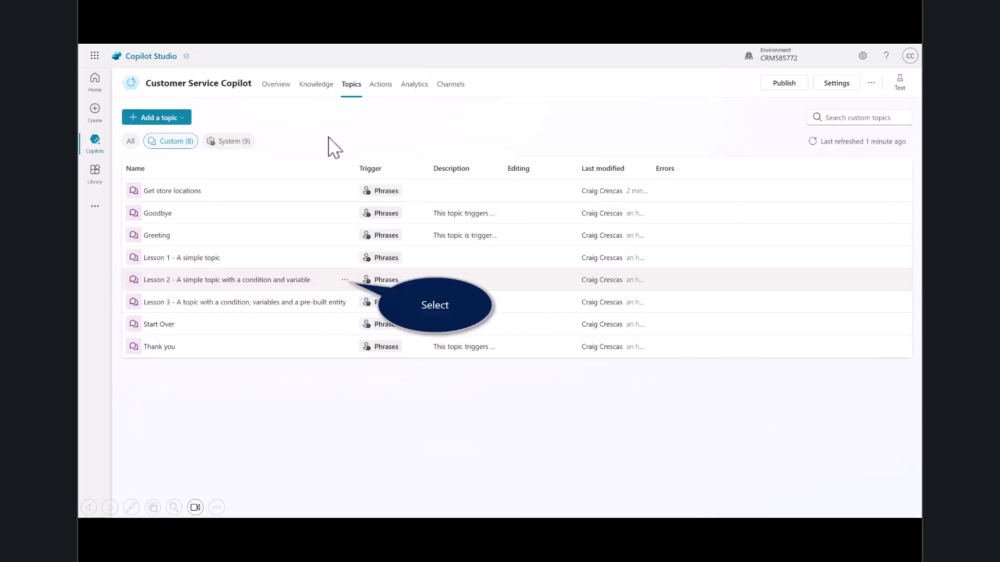
left_click(345, 280)
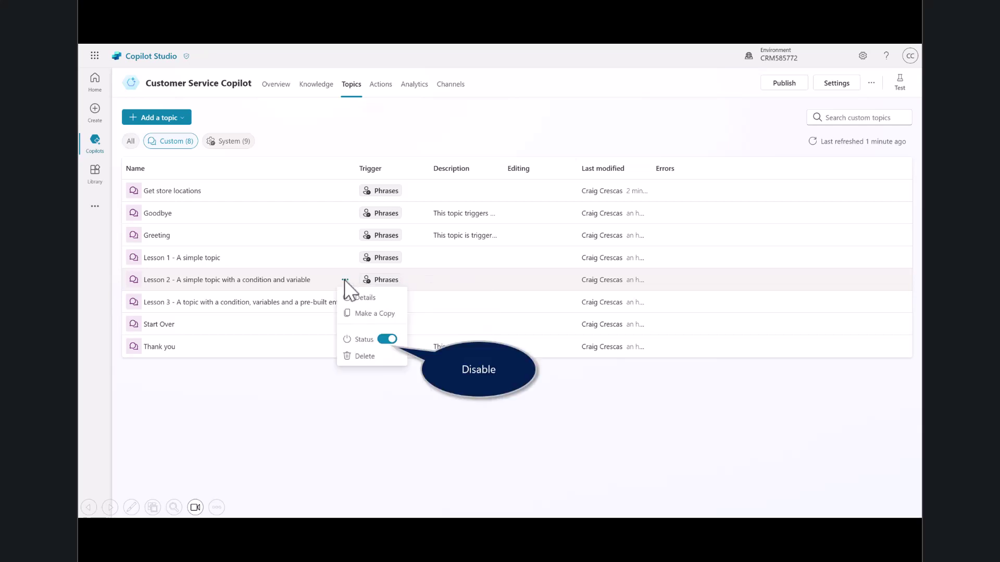
left_click(380, 339)
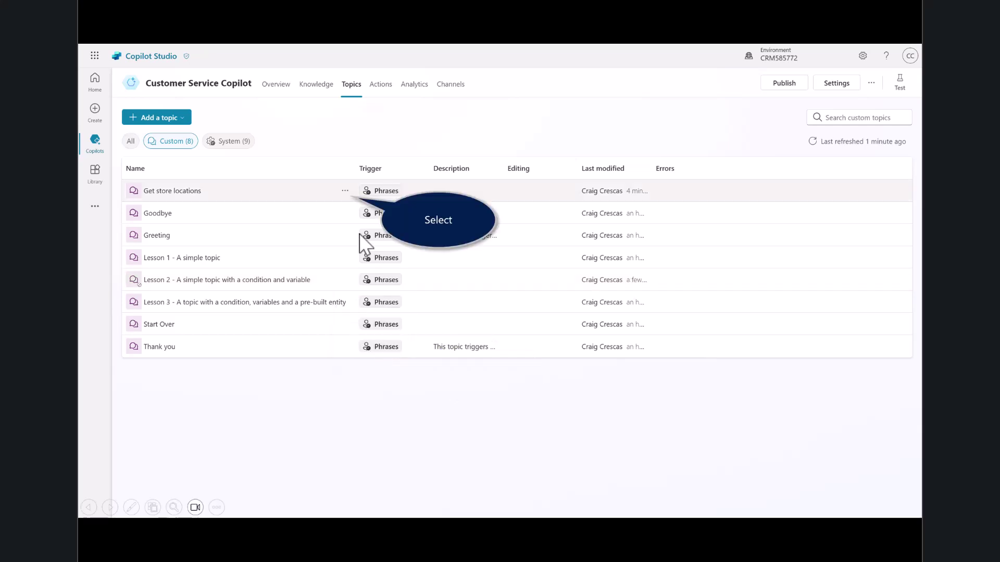
left_click(346, 191)
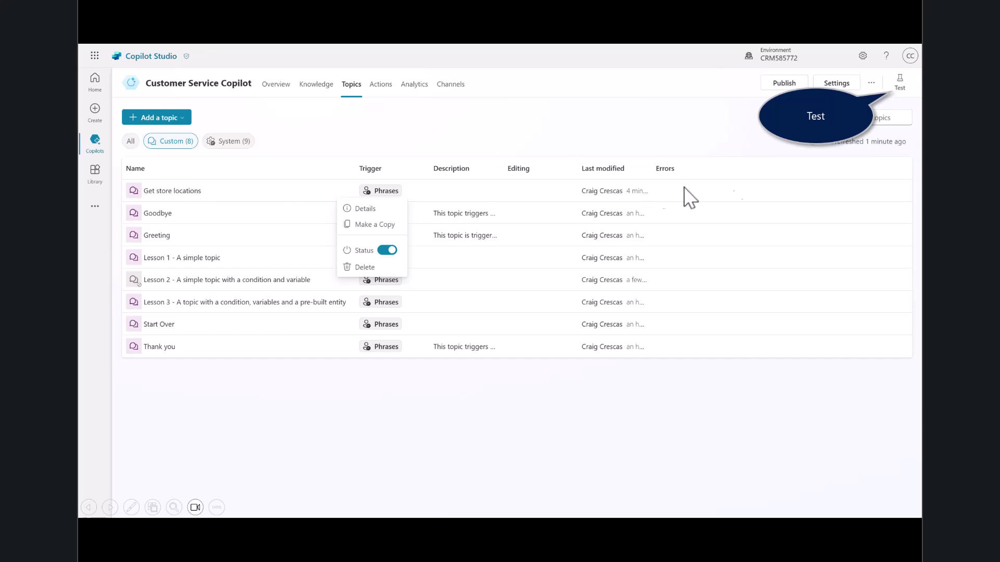
Step: Test the copilot by asking "Is there a store near me?" and choosing Bellevue as the store location
left_click(898, 84)
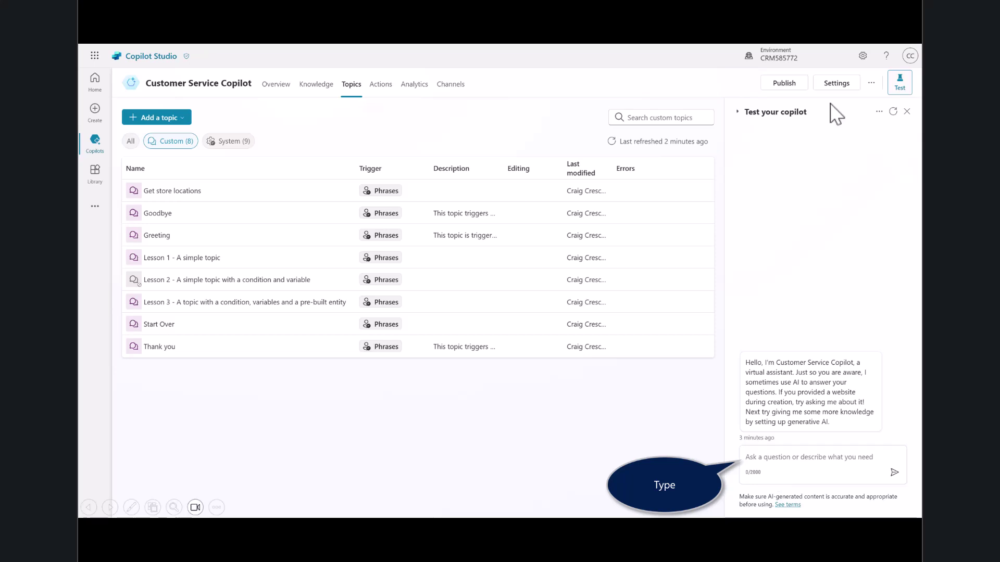
left_click(769, 465)
type("Is there a store near me?")
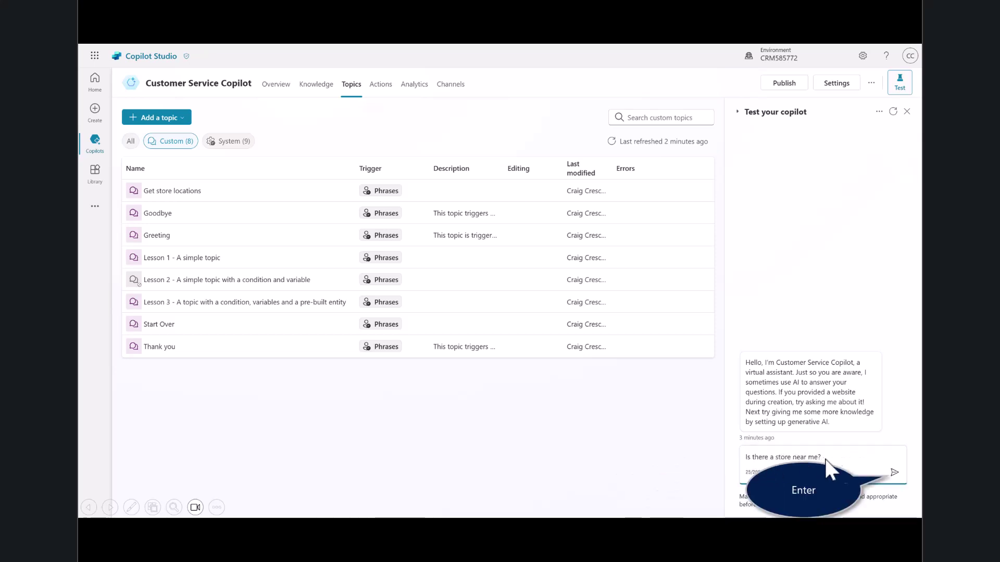
key("Return")
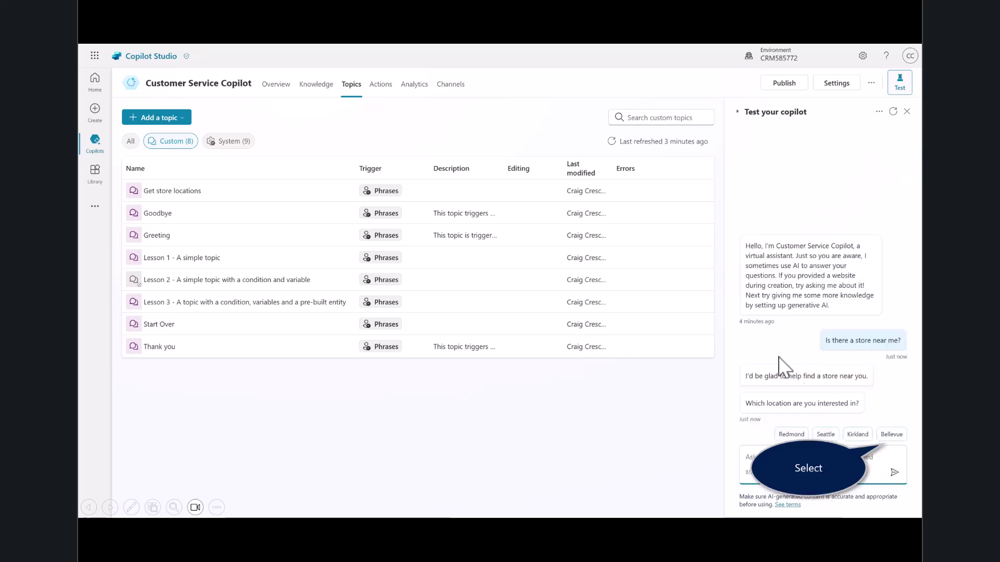
left_click(892, 435)
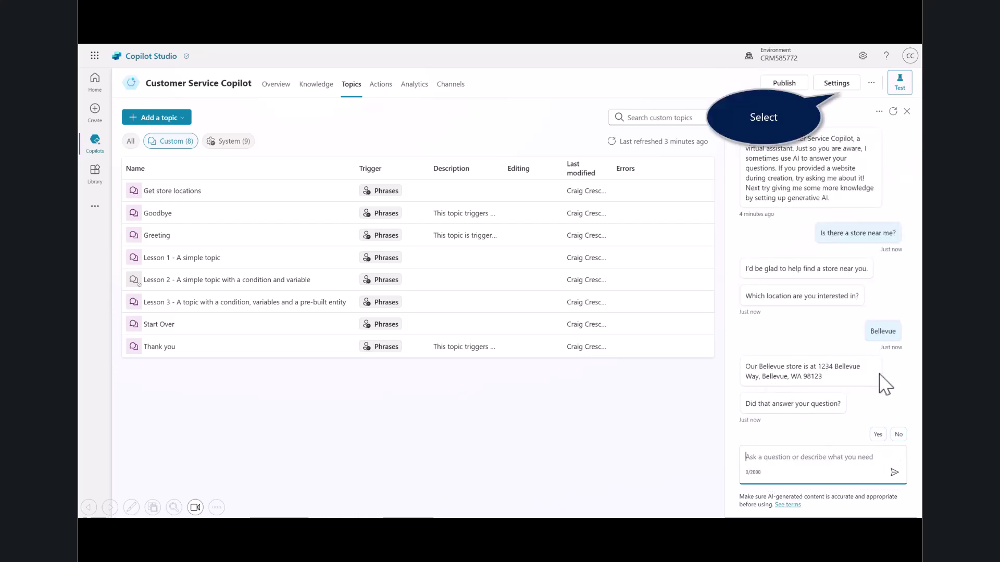
Step: Set the copilot's authentication to "No authentication" in its security settings and save the change
left_click(842, 85)
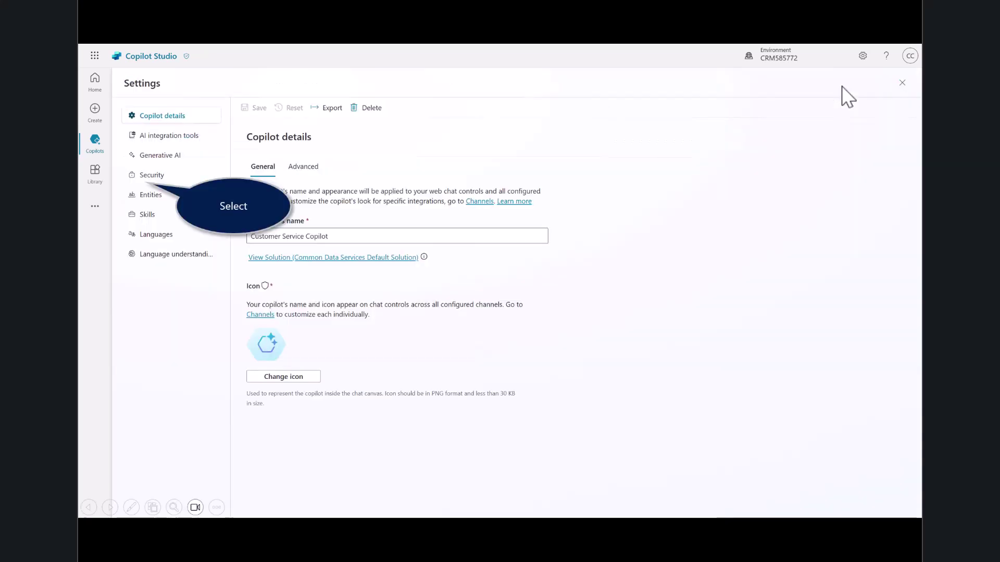
left_click(148, 177)
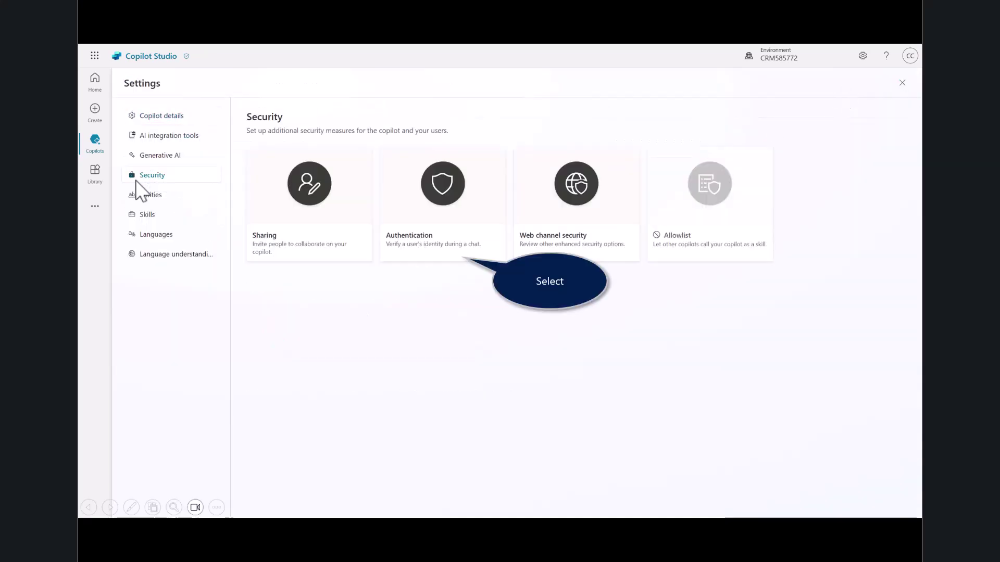
left_click(423, 223)
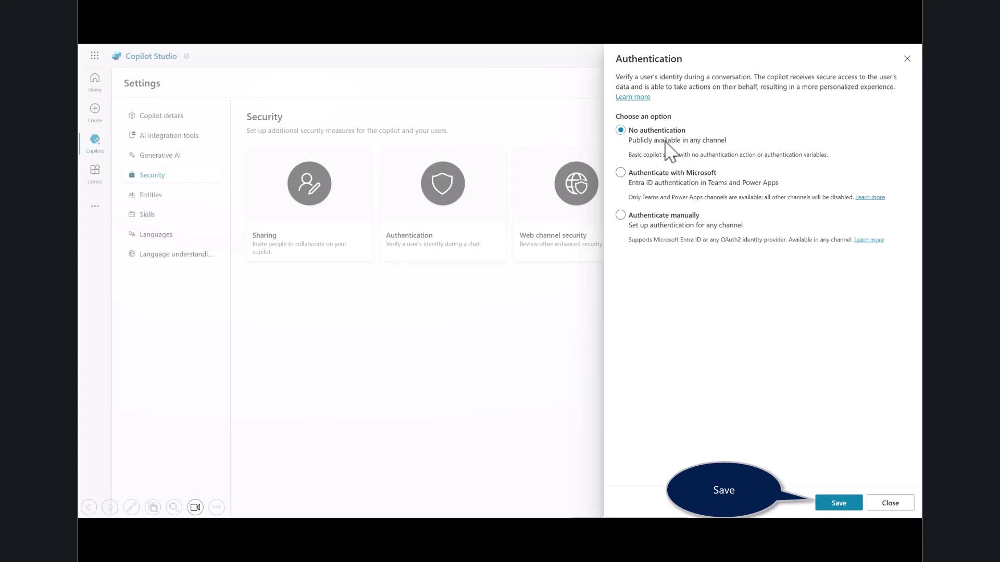
left_click(836, 503)
left_click(526, 369)
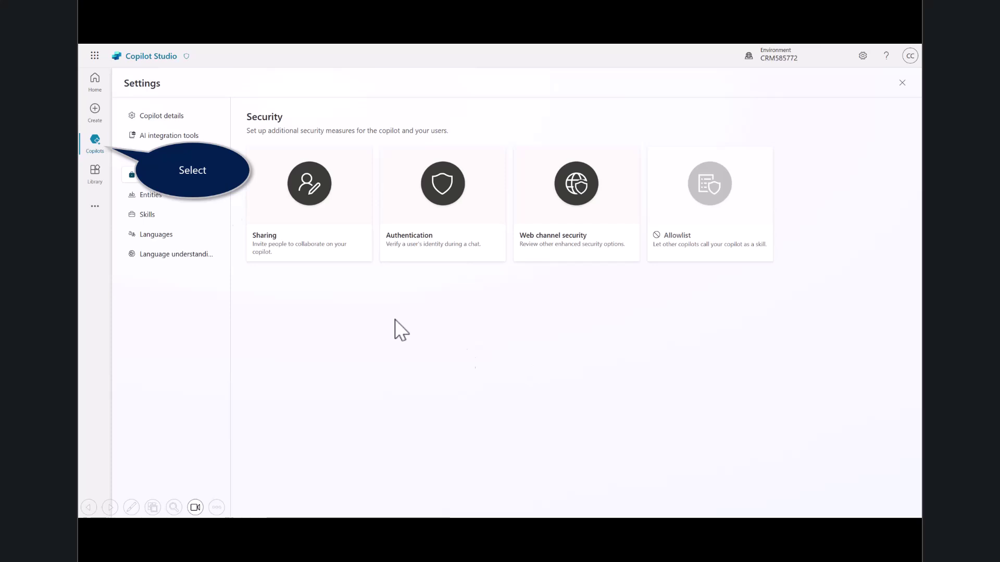
Step: Publish the Customer Service Copilot and open its demo website
left_click(93, 147)
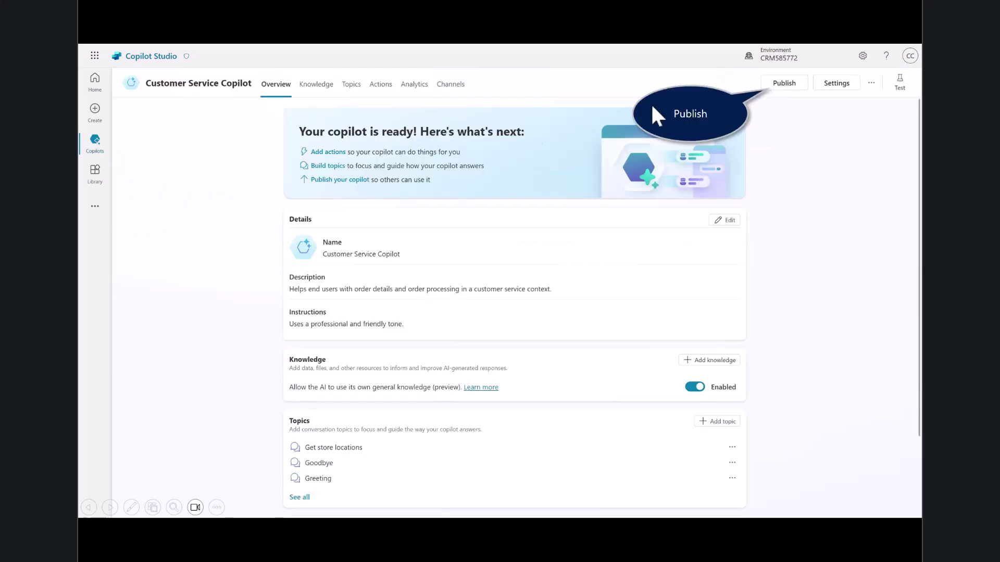
left_click(782, 85)
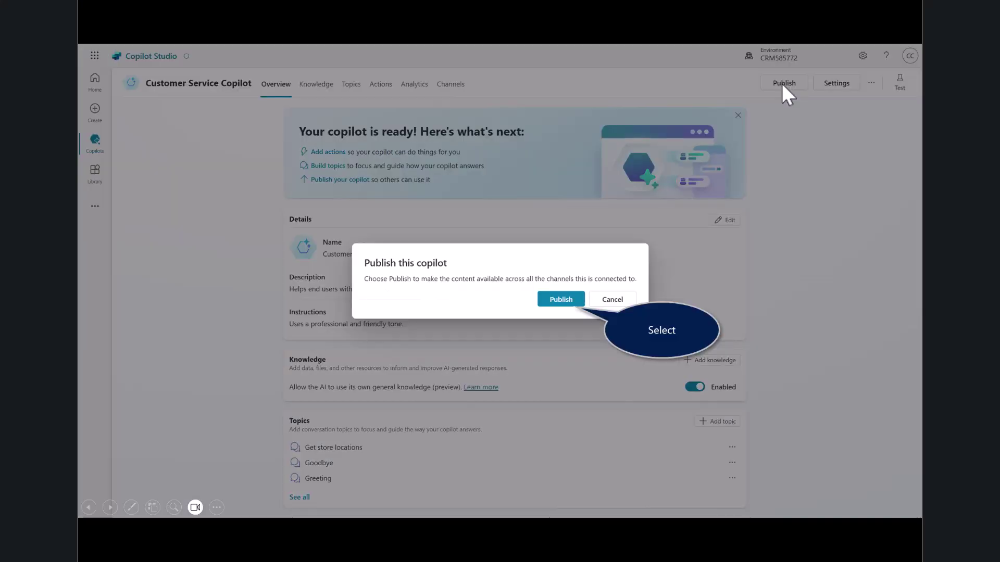
left_click(552, 300)
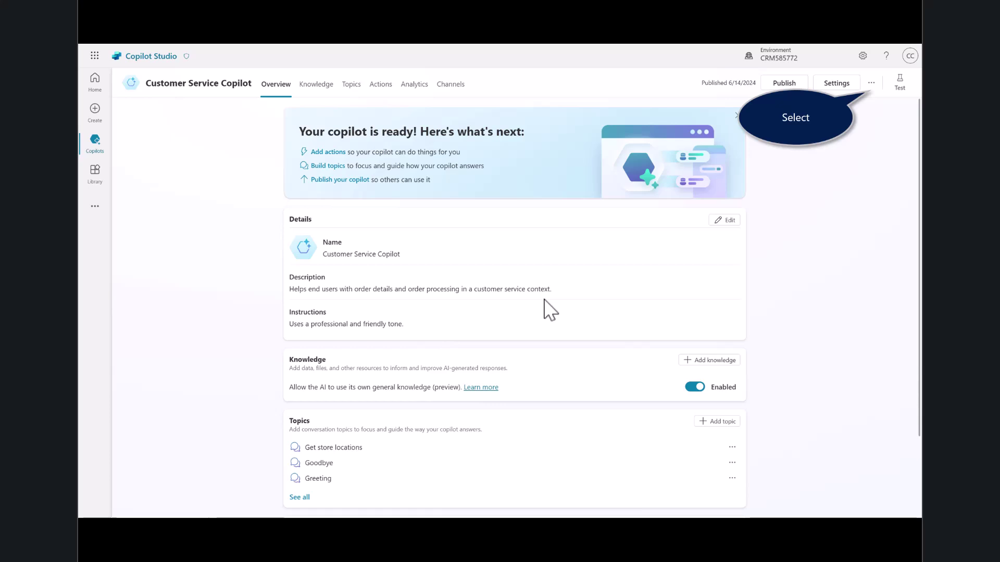
left_click(871, 83)
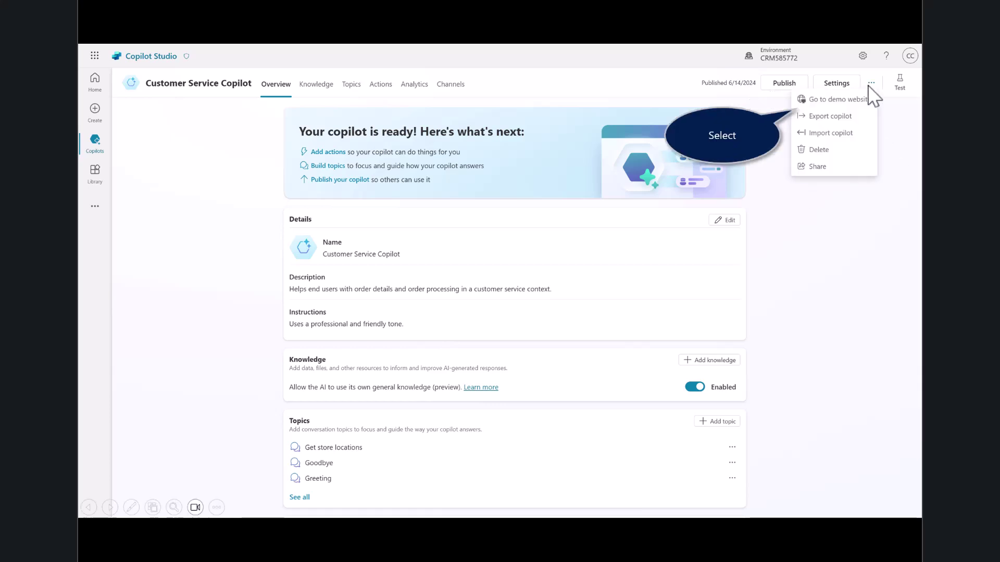
left_click(821, 100)
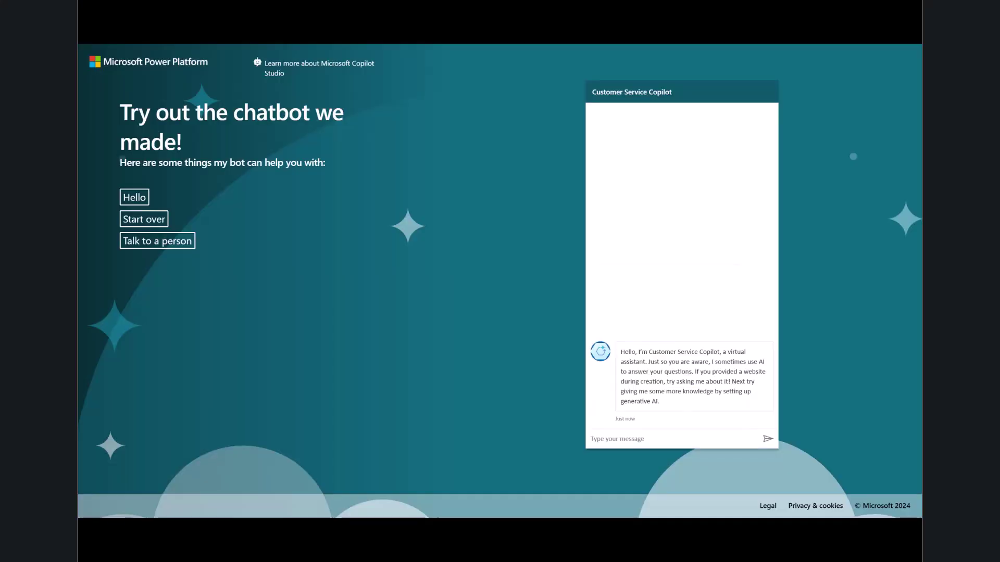